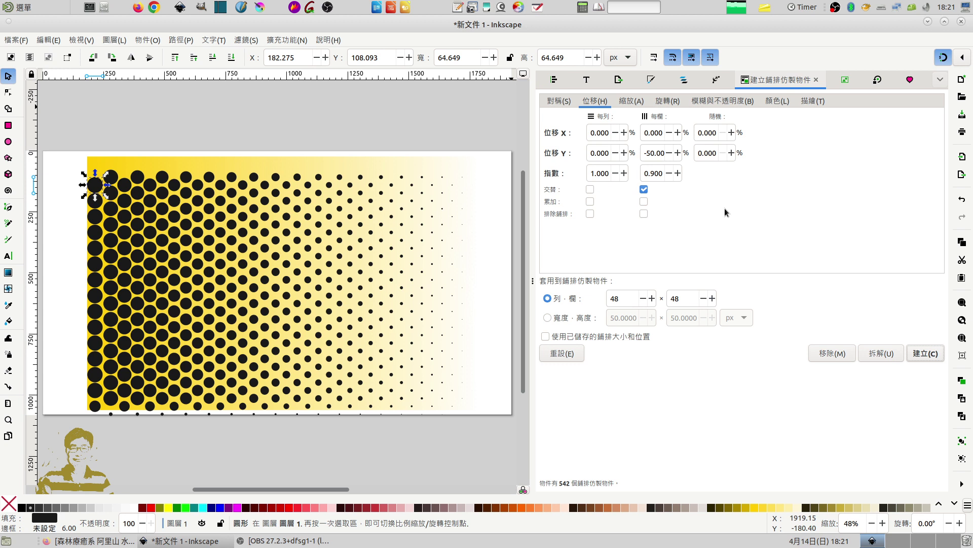
Make the per-row shift cumulative with Y at 0.600, and regenerate the dot grid.
left_click(590, 202)
left_click(624, 153)
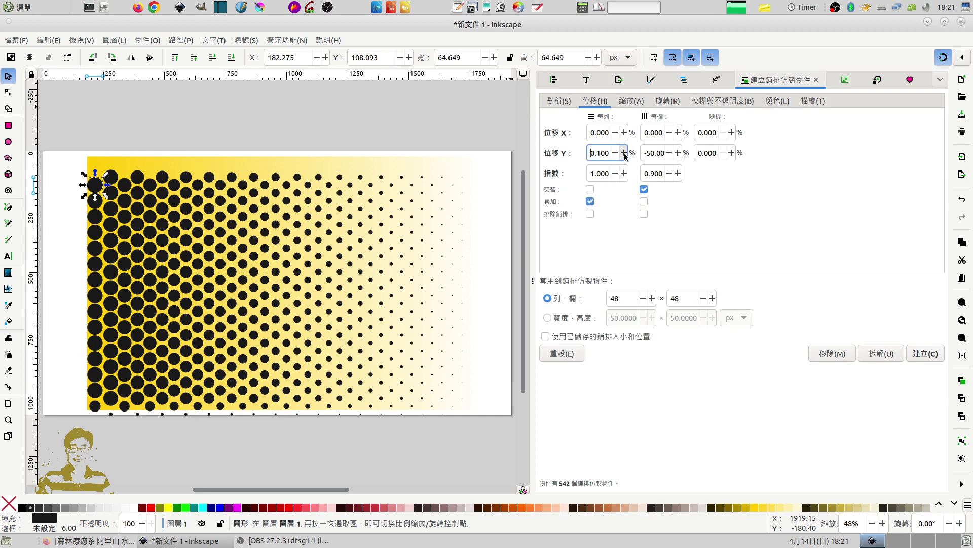
left_click(831, 353)
left_click(926, 354)
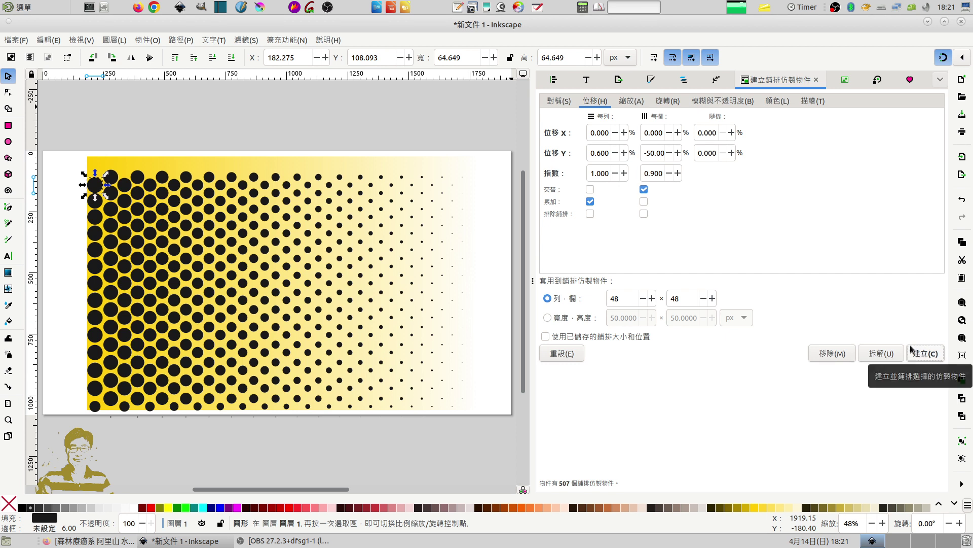
Regenerate the grid with alternating row shifts, then turn off both Alternate and Cumulative.
left_click(589, 191)
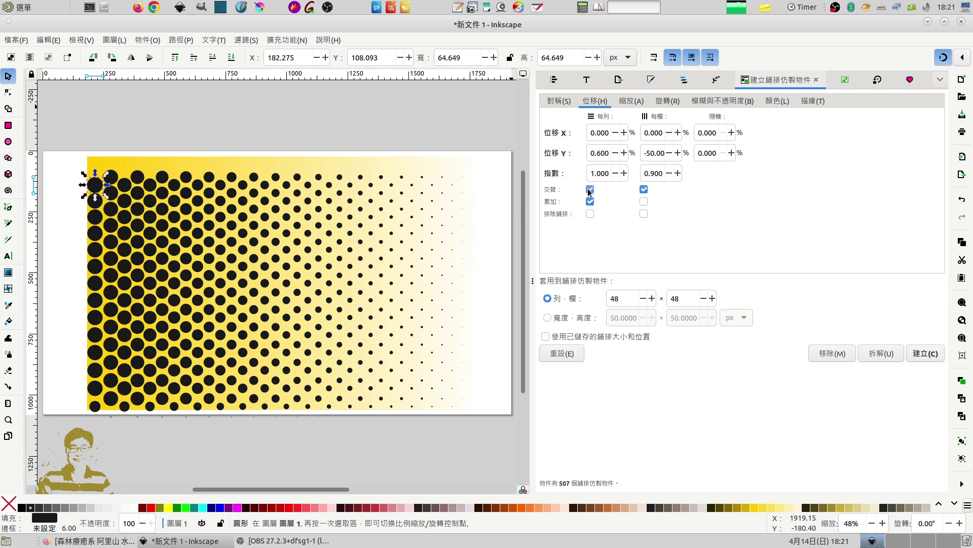
left_click(843, 353)
left_click(921, 354)
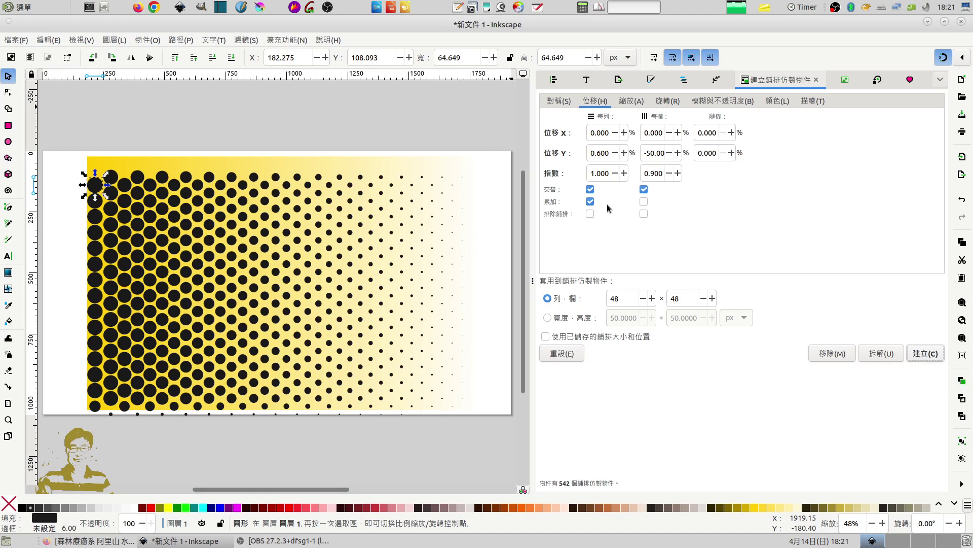
left_click(590, 202)
left_click(644, 189)
Remove all tiled dot clones from the canvas and clear the selection.
left_click(335, 135)
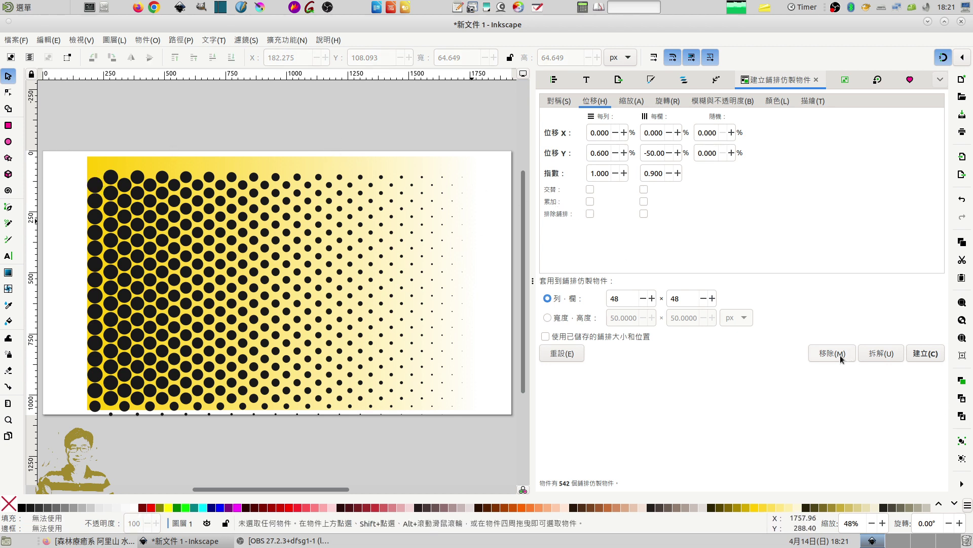
left_click(96, 185)
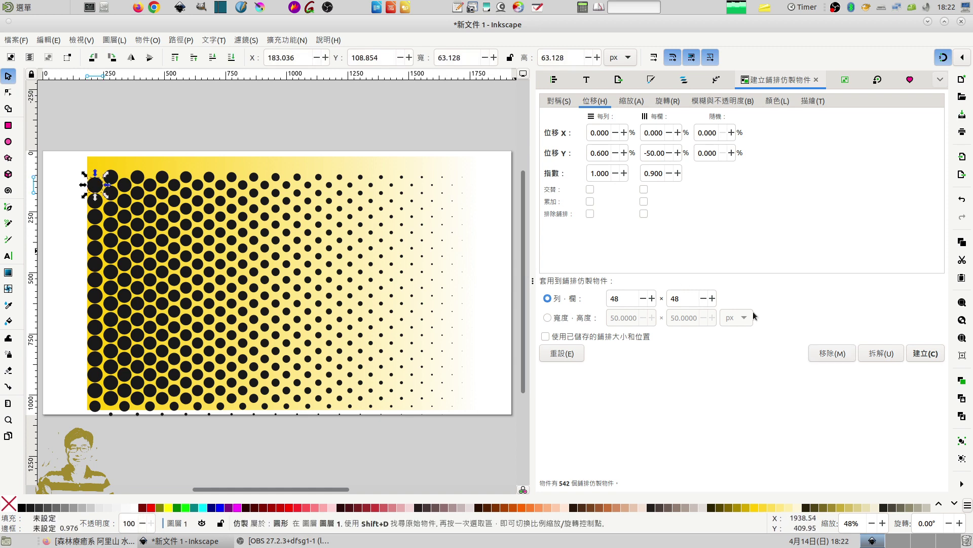
left_click(827, 356)
key("Escape")
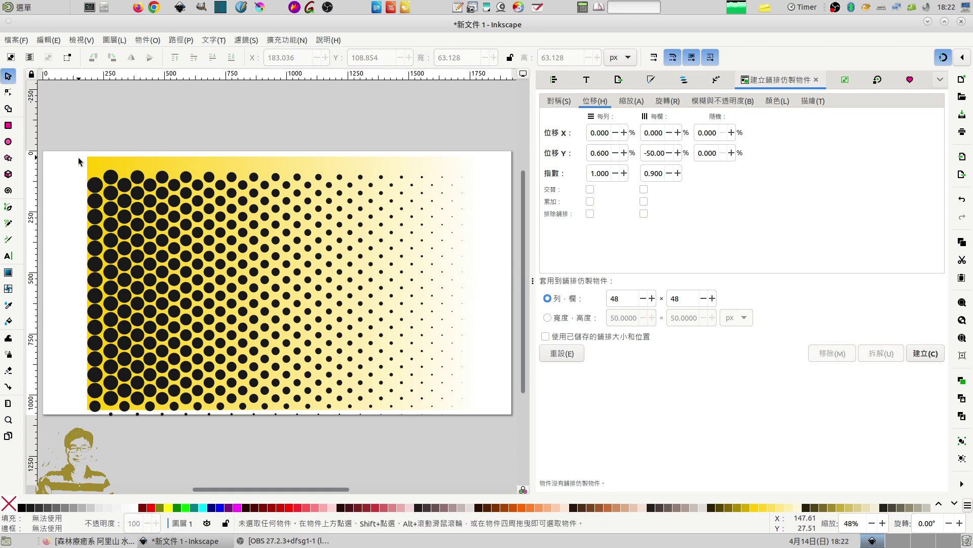
Delete every remaining object, including the gradient rectangle, leaving the page empty.
left_click_drag(115, 160, 250, 140)
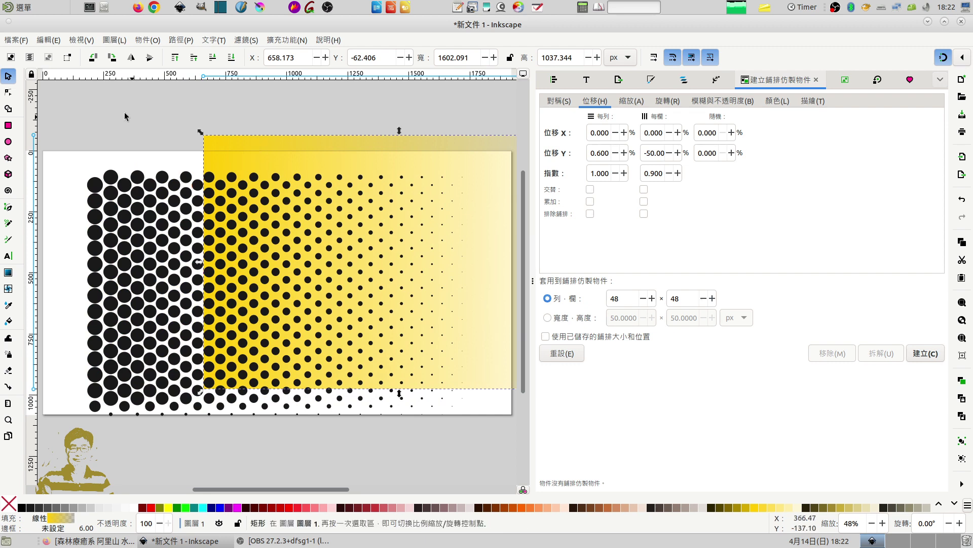
left_click(11, 57)
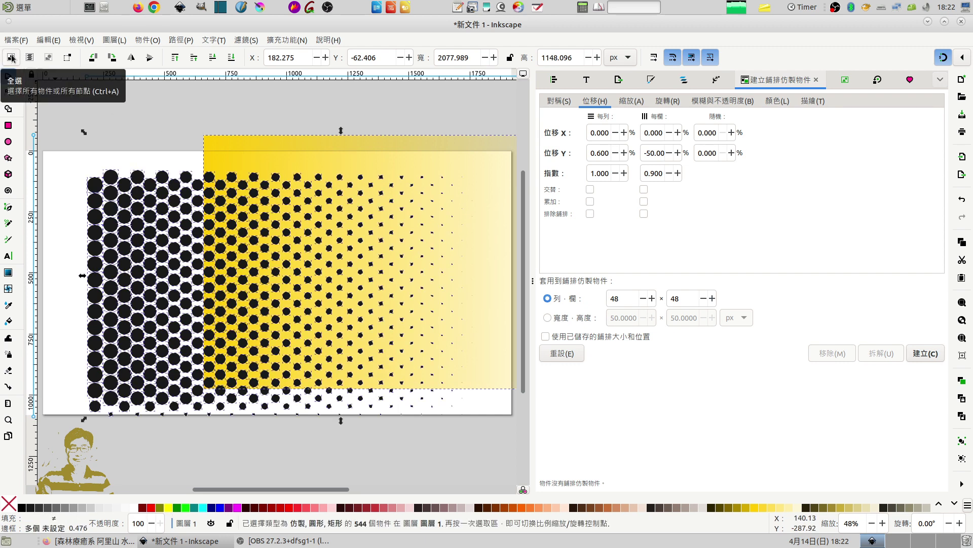
key("Delete")
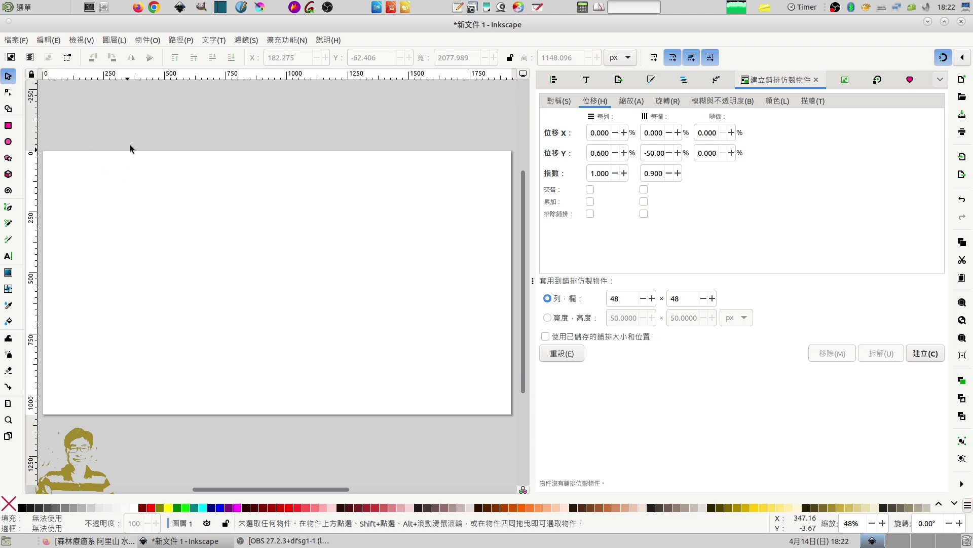
Draw a roughly 1557 × 914 px rectangle over most of the page, filled light yellow.
left_click(8, 125)
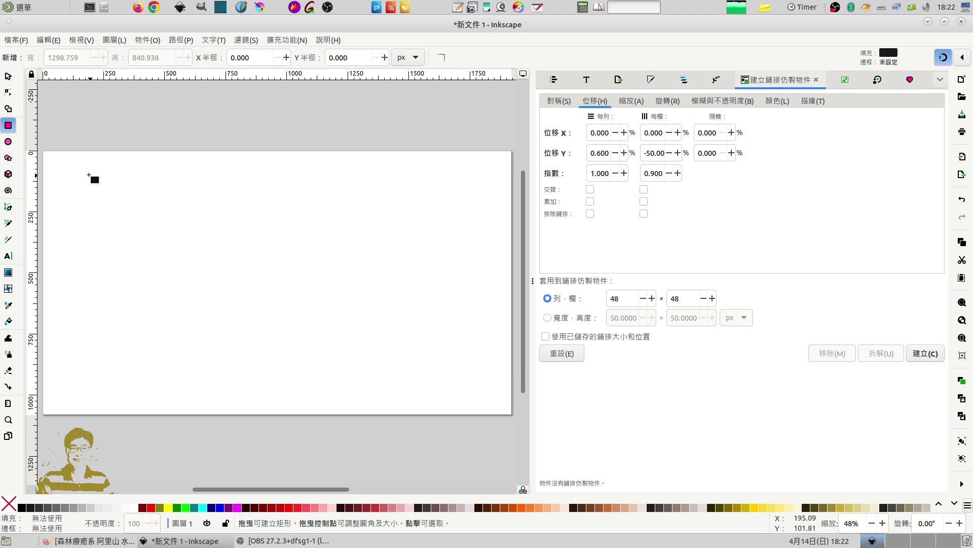
mouse_move(84, 171)
left_mouse_down()
mouse_move(90, 187)
mouse_move(465, 393)
left_mouse_up()
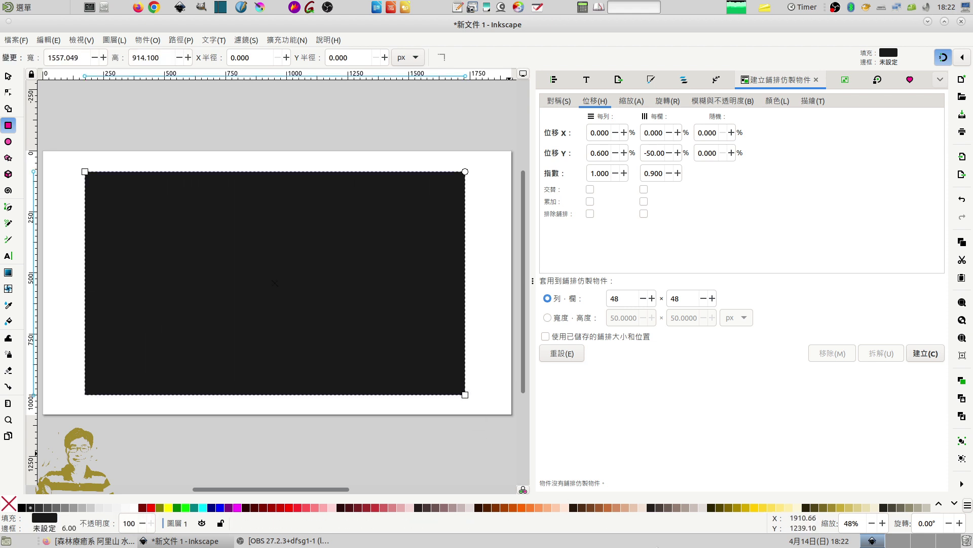
left_click(779, 509)
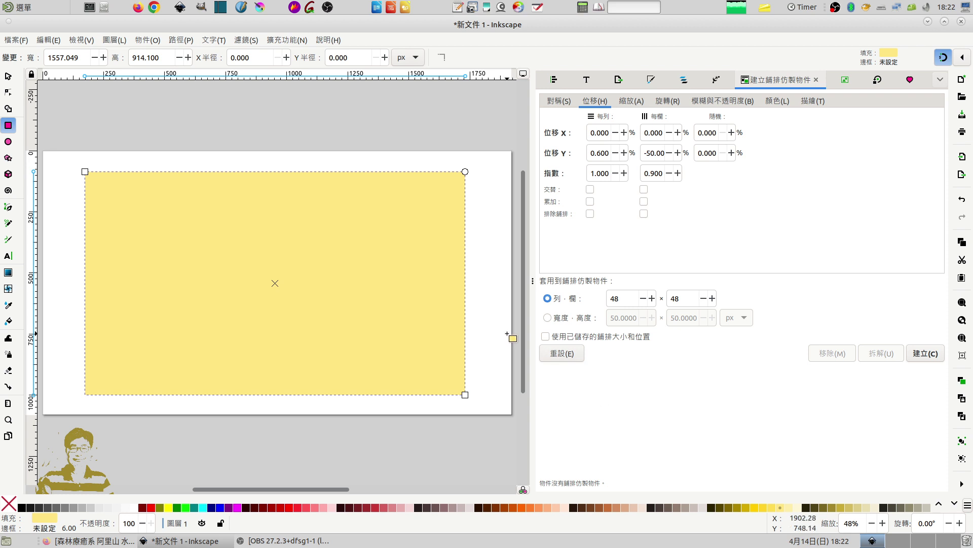
left_click(8, 272)
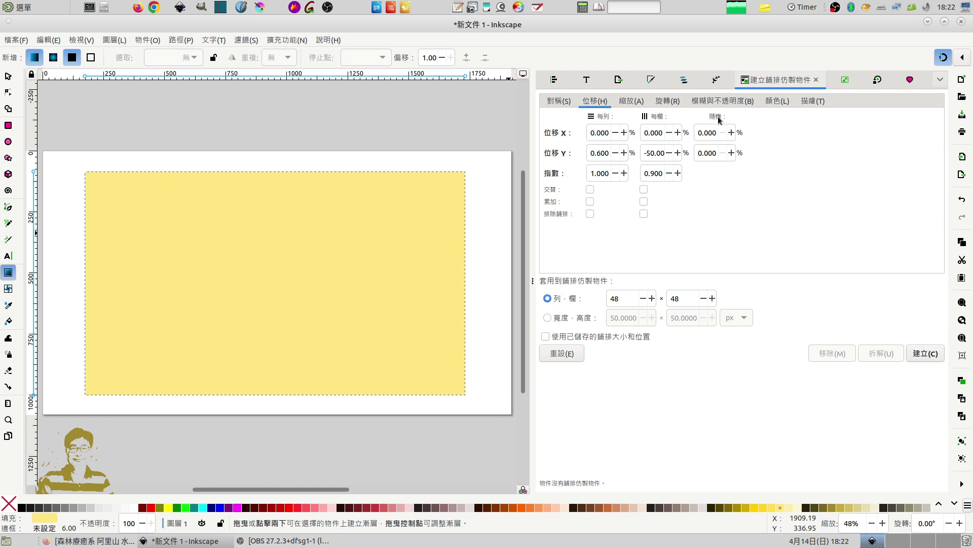
Apply a left-to-right linear gradient from pale yellow to fully transparent on the rectangle.
left_click(654, 81)
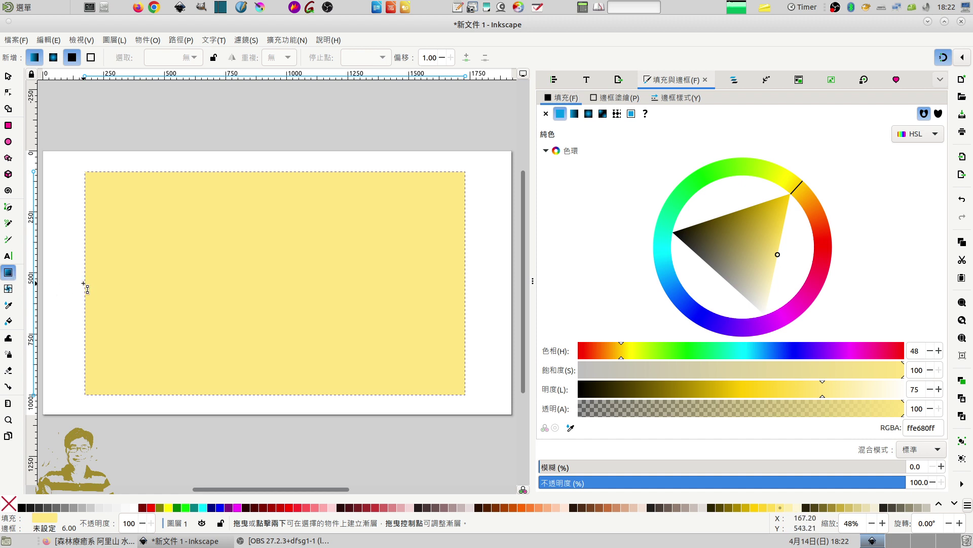
left_click_drag(84, 285, 463, 287)
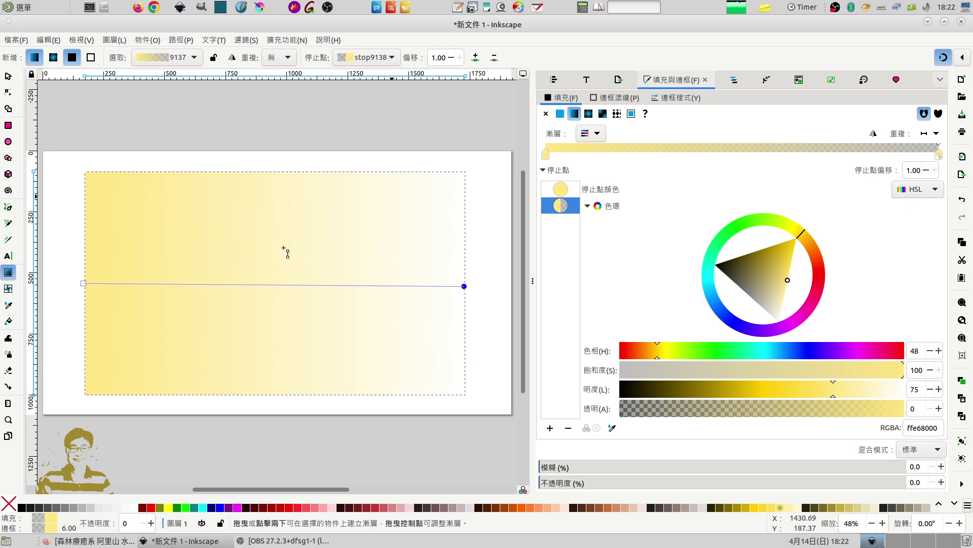
left_click(8, 75)
left_click(63, 172)
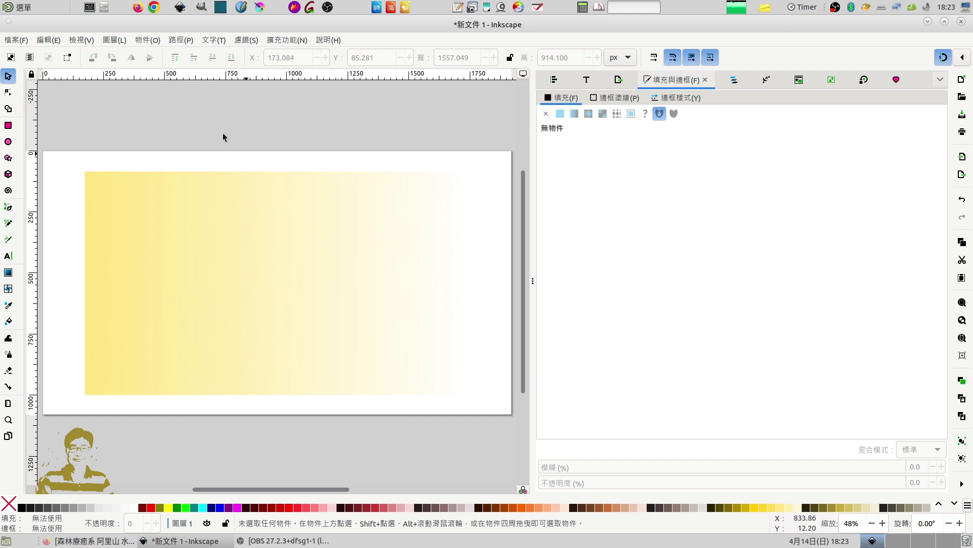
Draw a small black circle, about 73.6 px wide, at the rectangle's top-left corner.
left_click(8, 142)
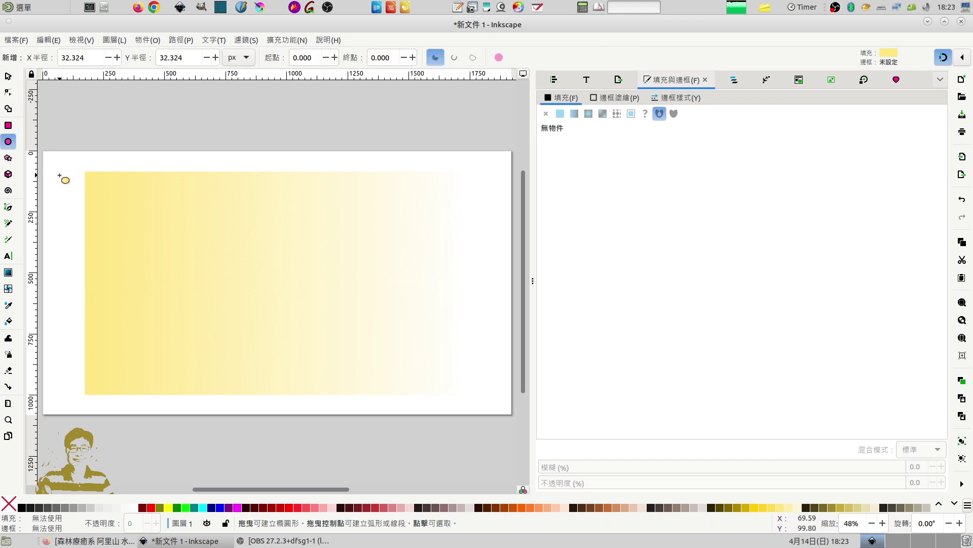
left_click_drag(54, 173, 77, 194)
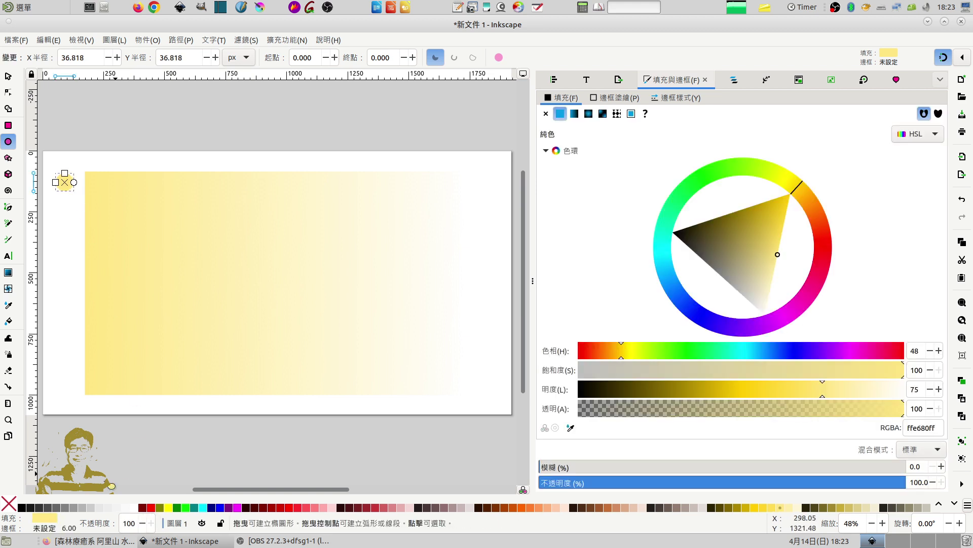
left_click(22, 507)
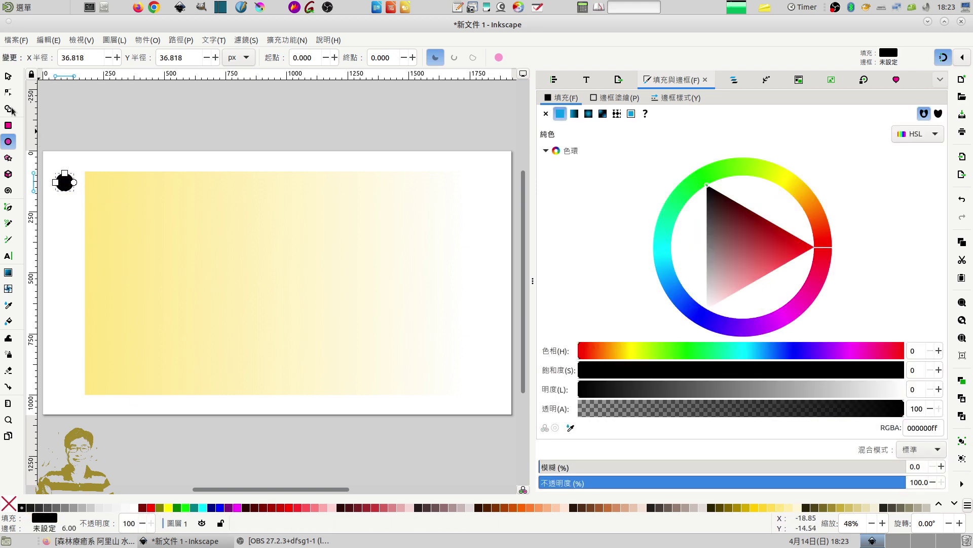
left_click(9, 77)
left_click_drag(65, 180, 102, 192)
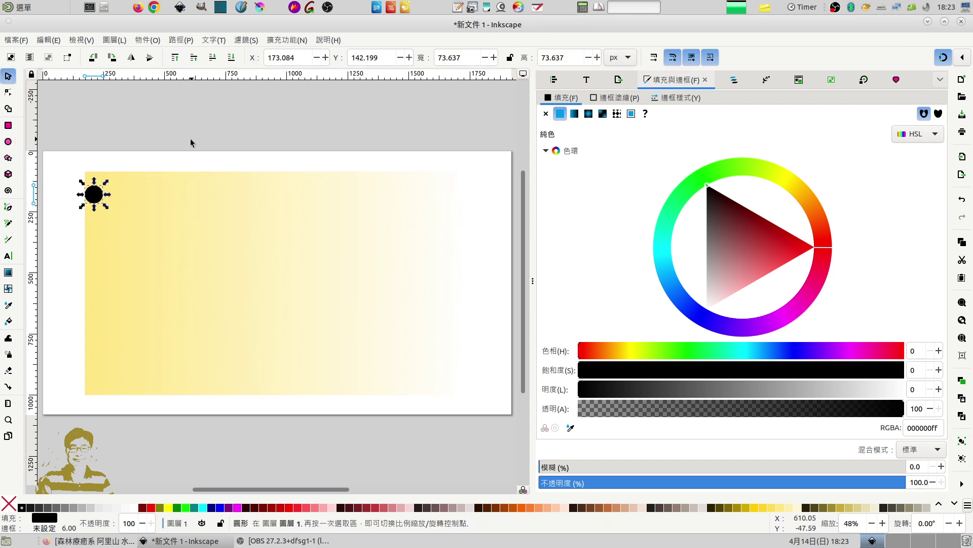
left_click(49, 40)
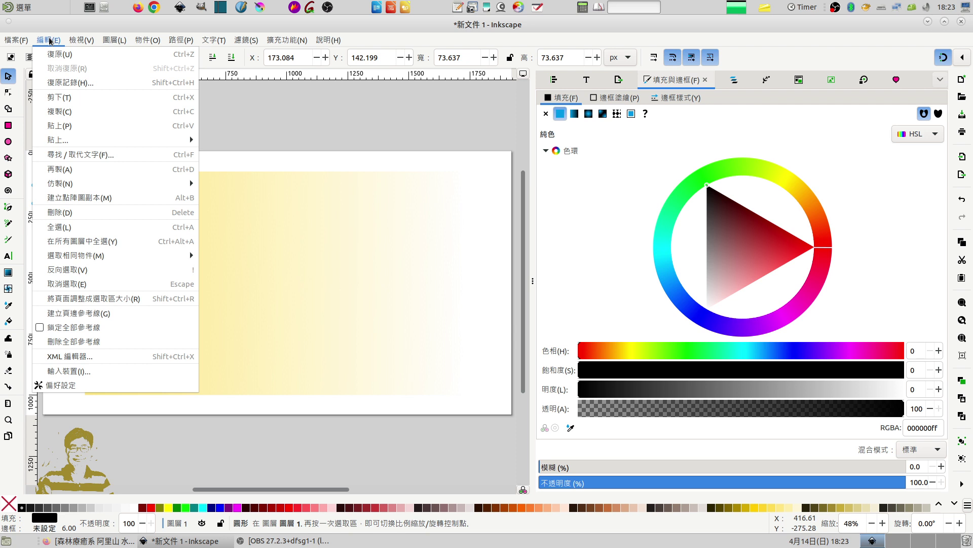
mouse_move(115, 183)
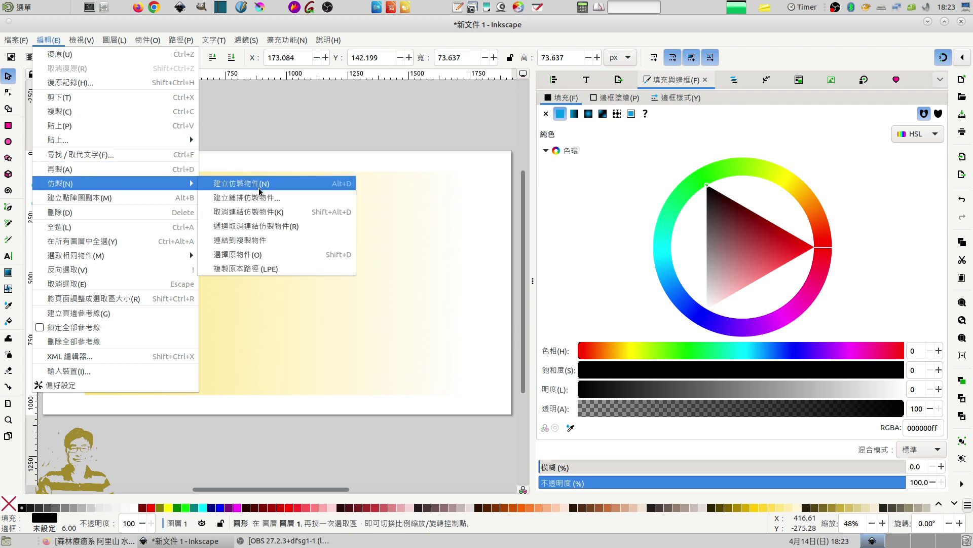
Open Edit > Clone > Create Tiled Clones and reset all settings to defaults.
left_click(259, 198)
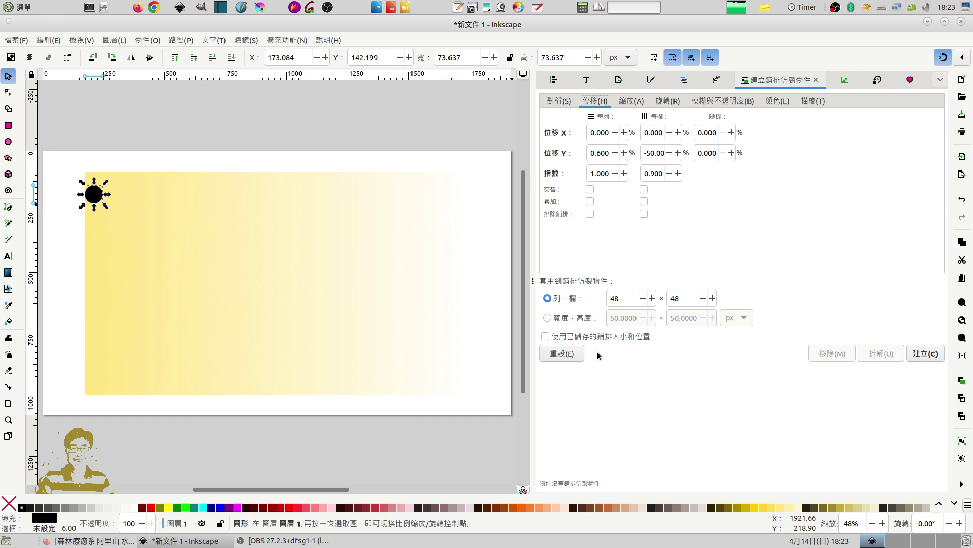
left_click(567, 354)
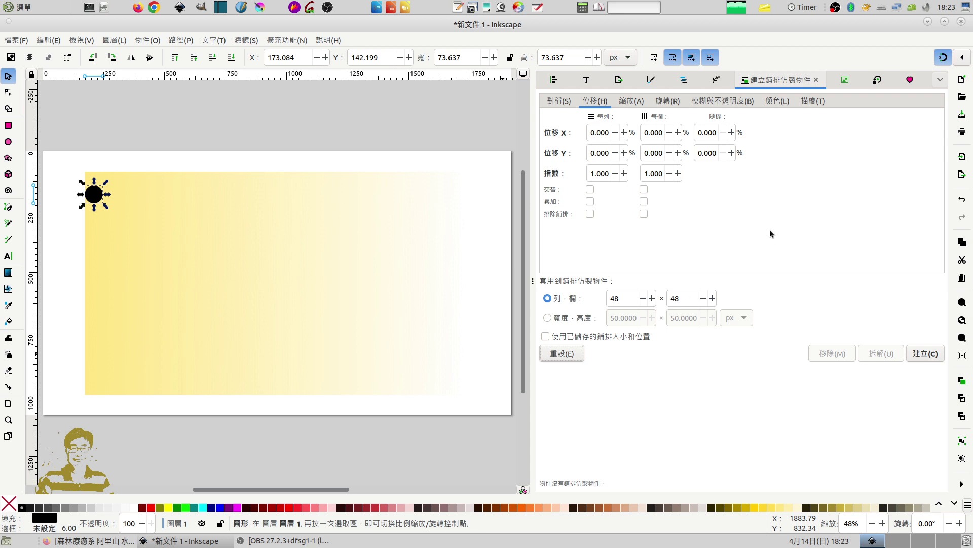
Enable 'Trace the drawing under the tiles' with Opacity picked and applied to Size.
left_click(812, 101)
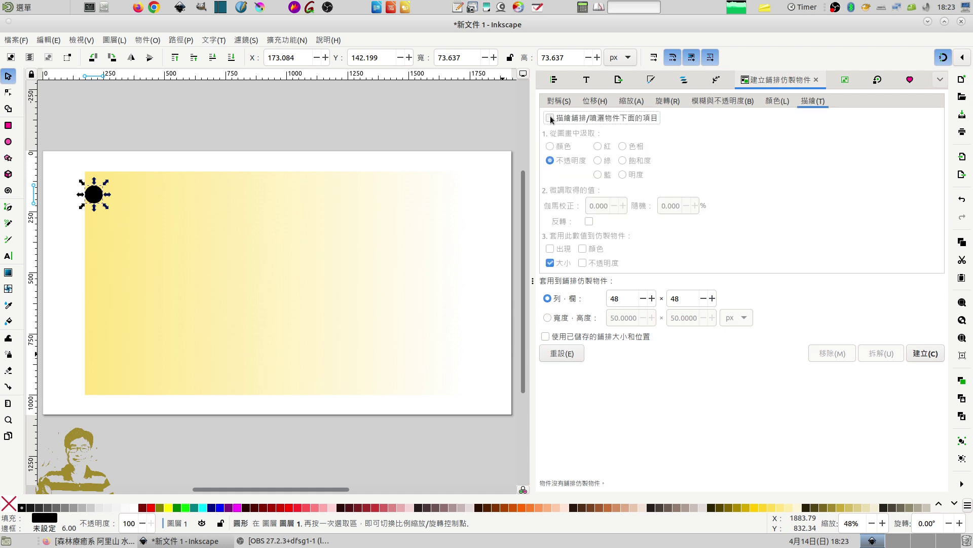
left_click(550, 118)
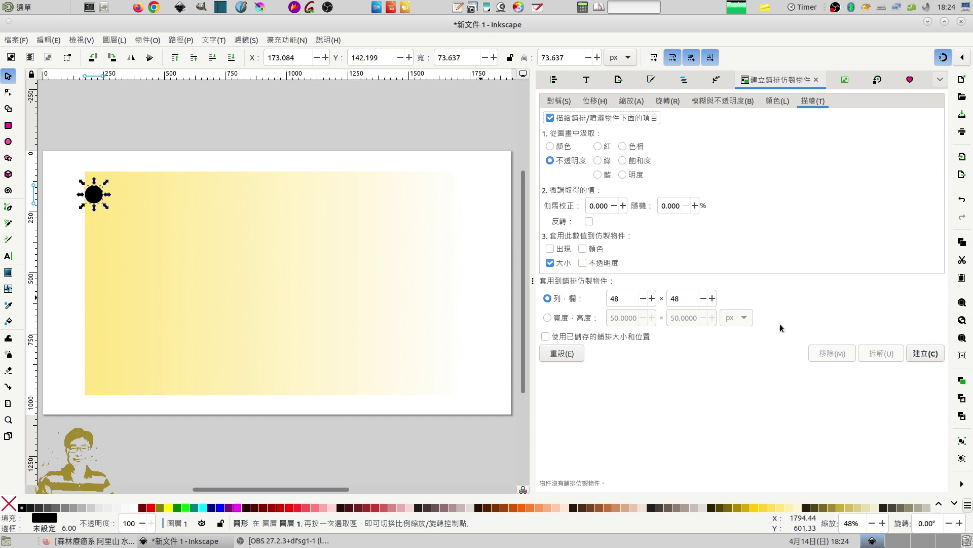
left_click(924, 357)
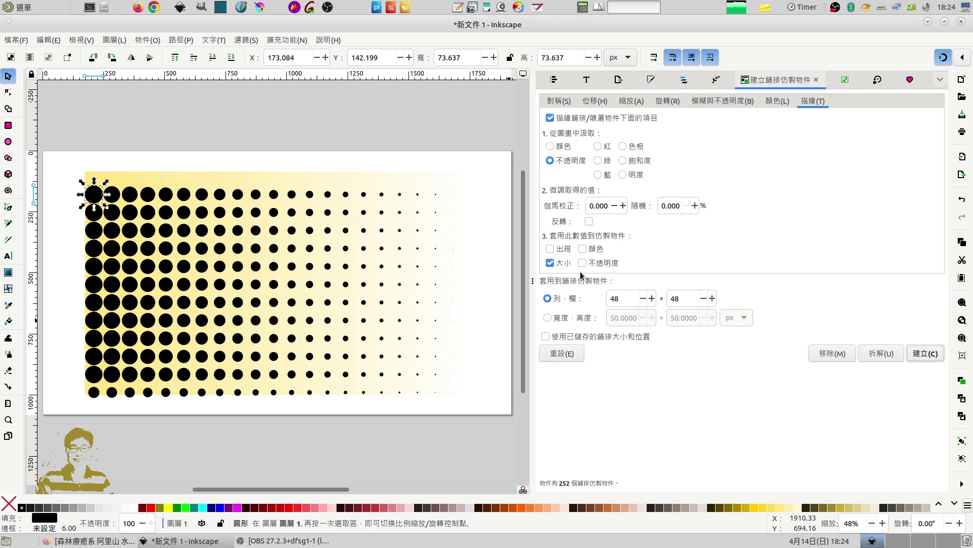
left_click(832, 352)
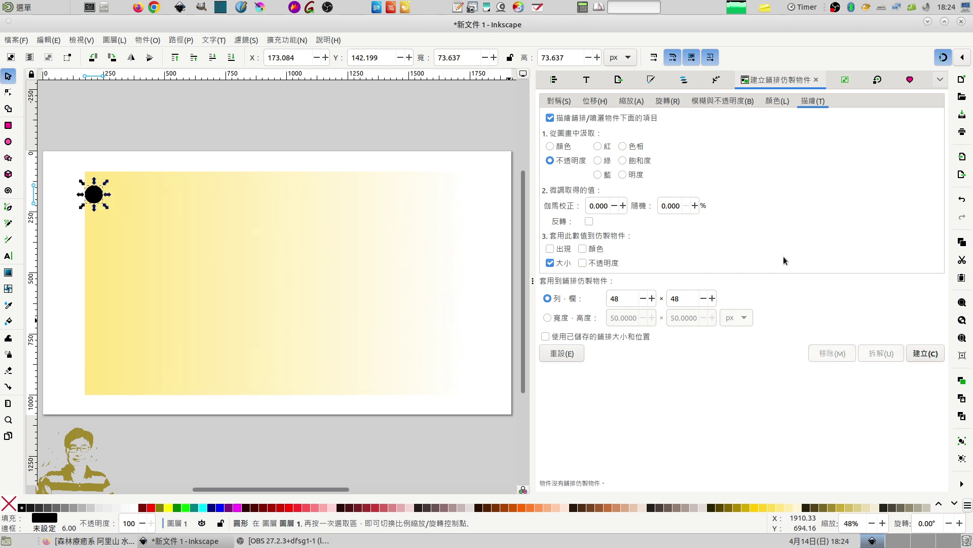
left_click(596, 101)
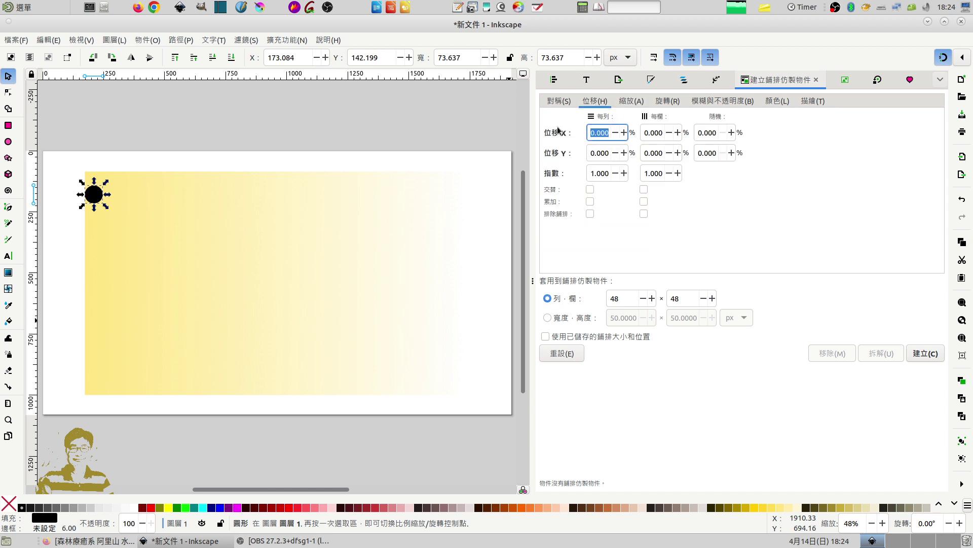
left_click(924, 354)
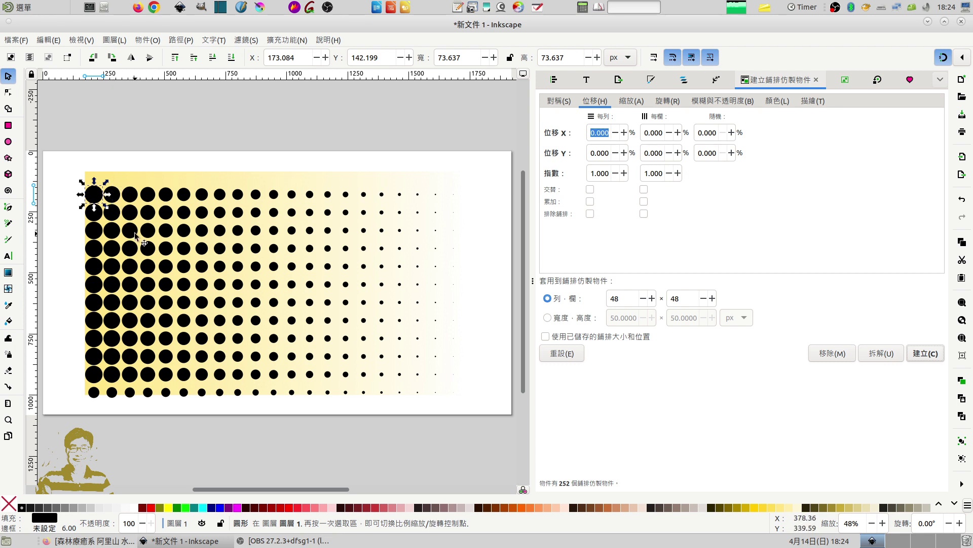
left_click(824, 351)
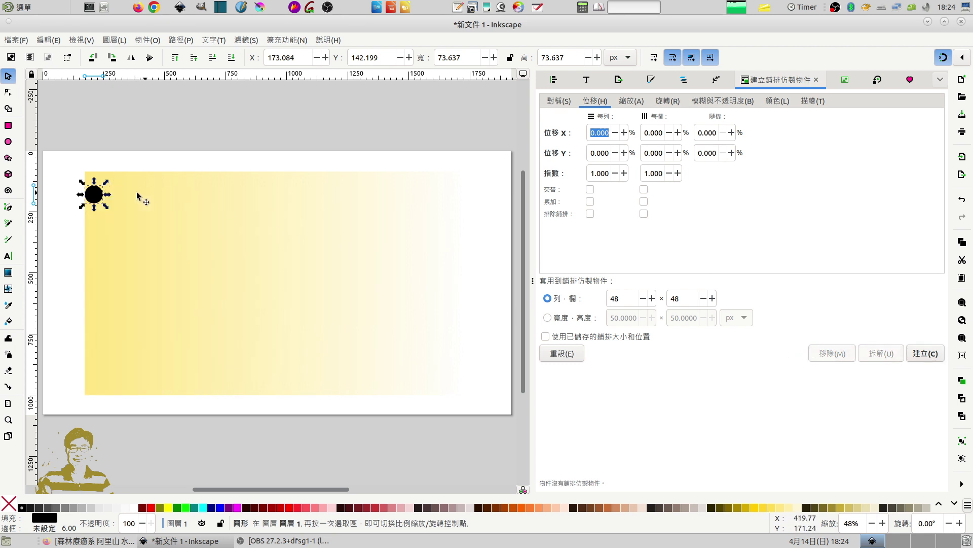
left_click(654, 132)
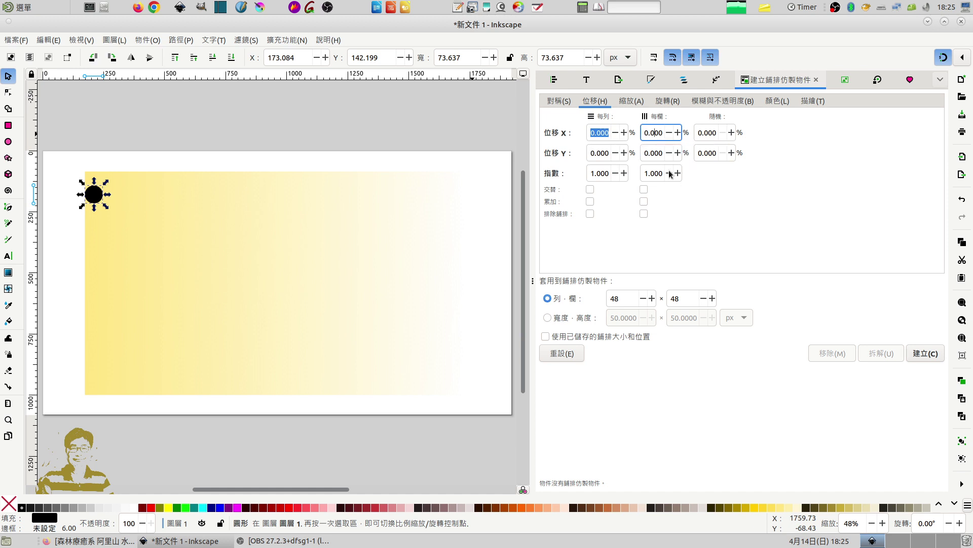
Set per-column Y shift to -50% with Alternate on, and create the staggered dot clones.
left_click(646, 153)
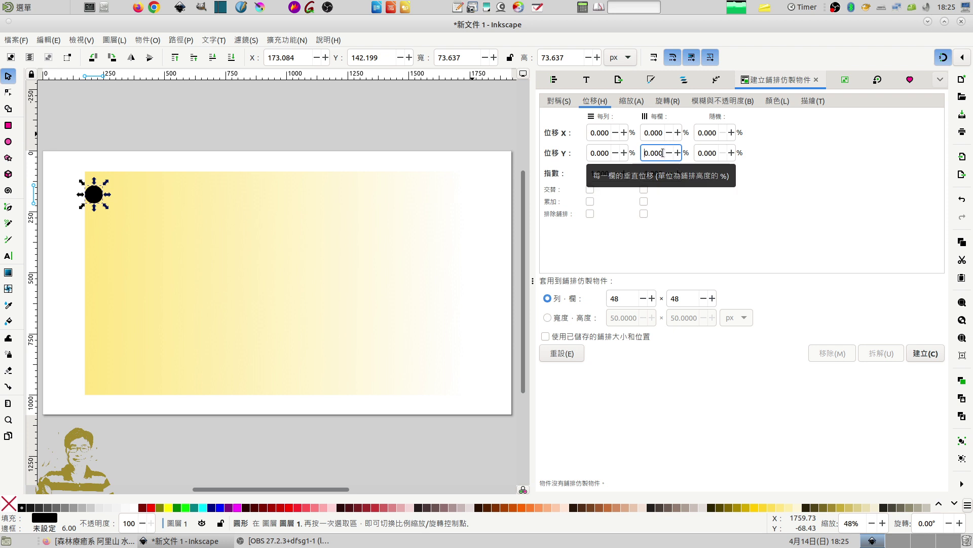
left_click_drag(661, 153, 633, 153)
type("-50")
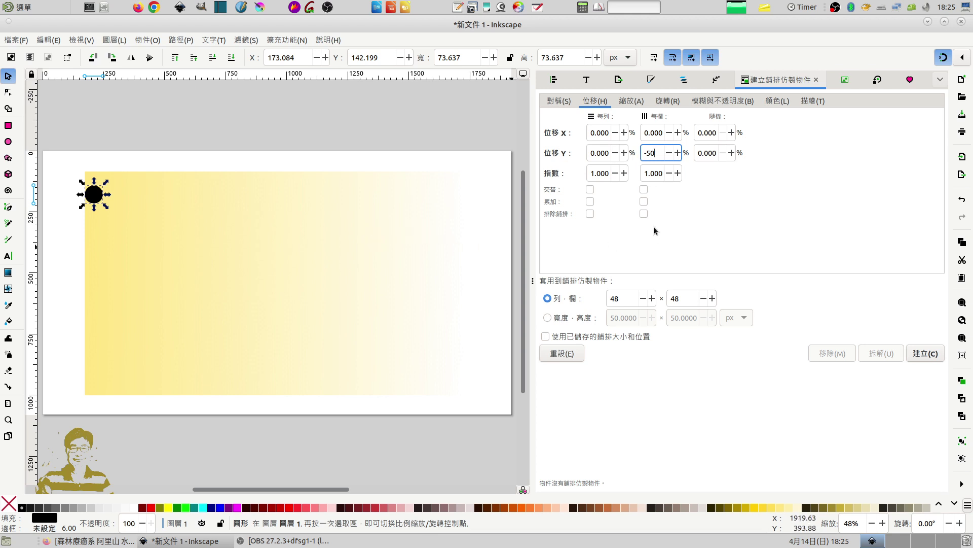
left_click(644, 190)
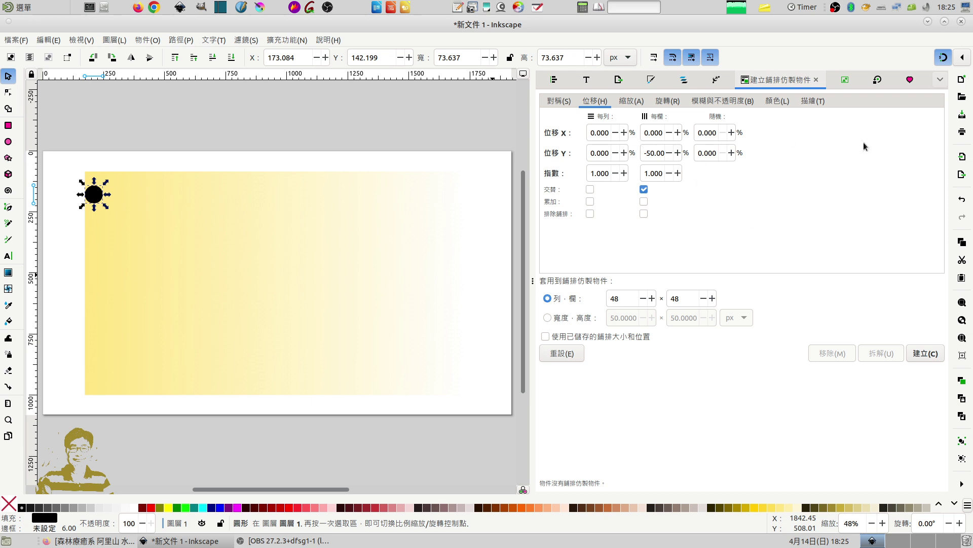
left_click(920, 353)
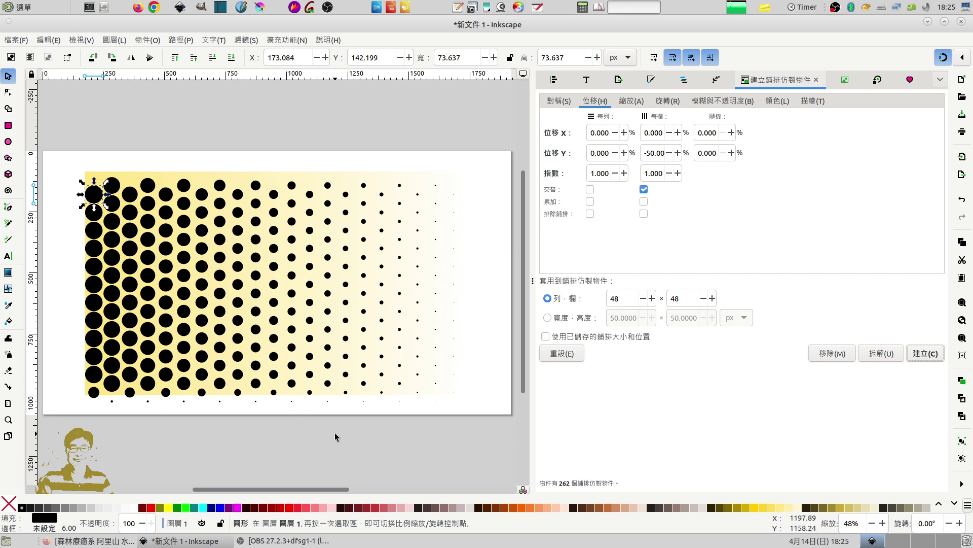
left_click(303, 158)
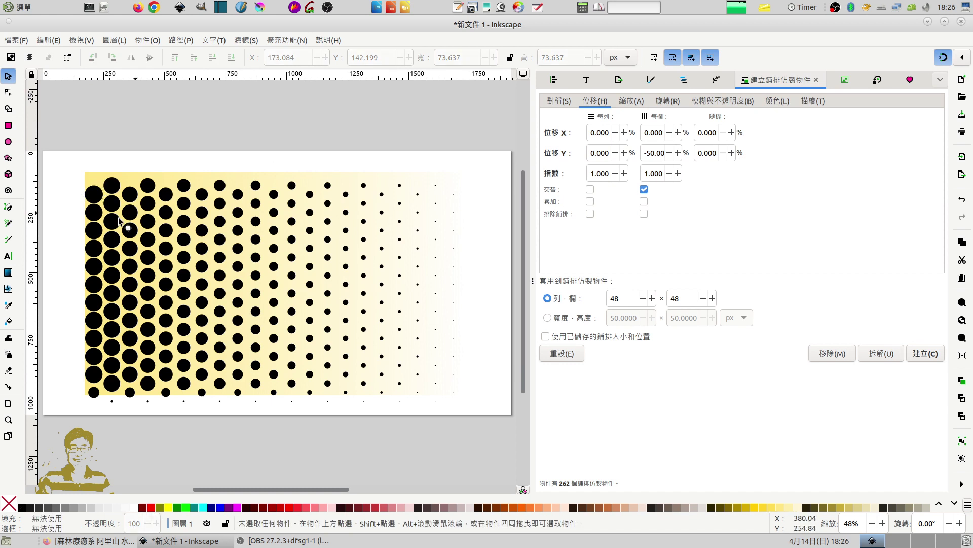
left_click(97, 198)
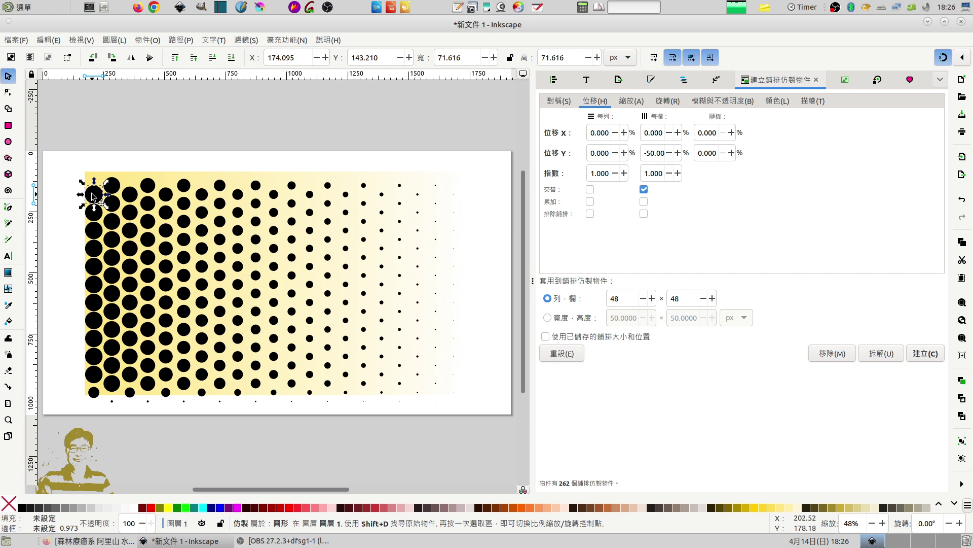
Select the original dot via Edit > Clone > Select Original and nudge it left to X 83.084.
right_click(94, 196)
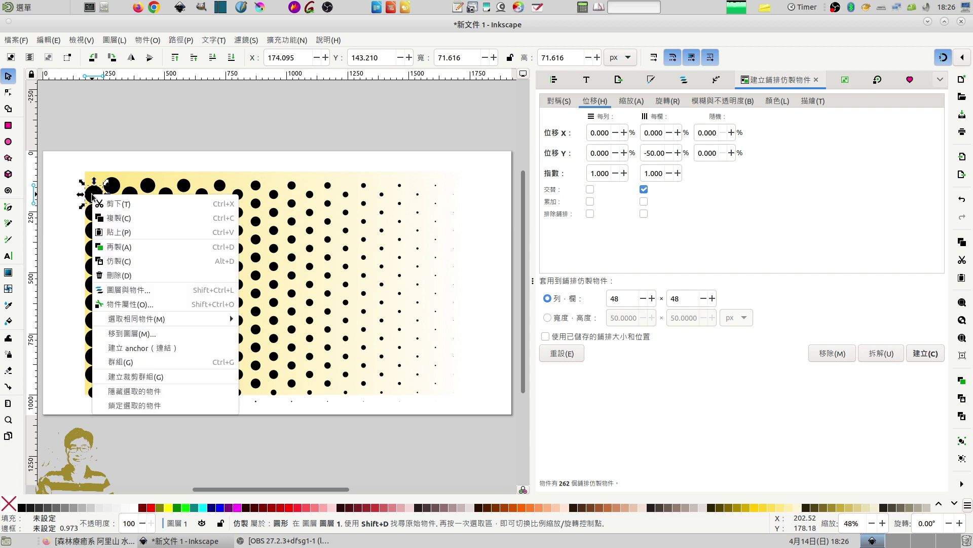
left_click(159, 121)
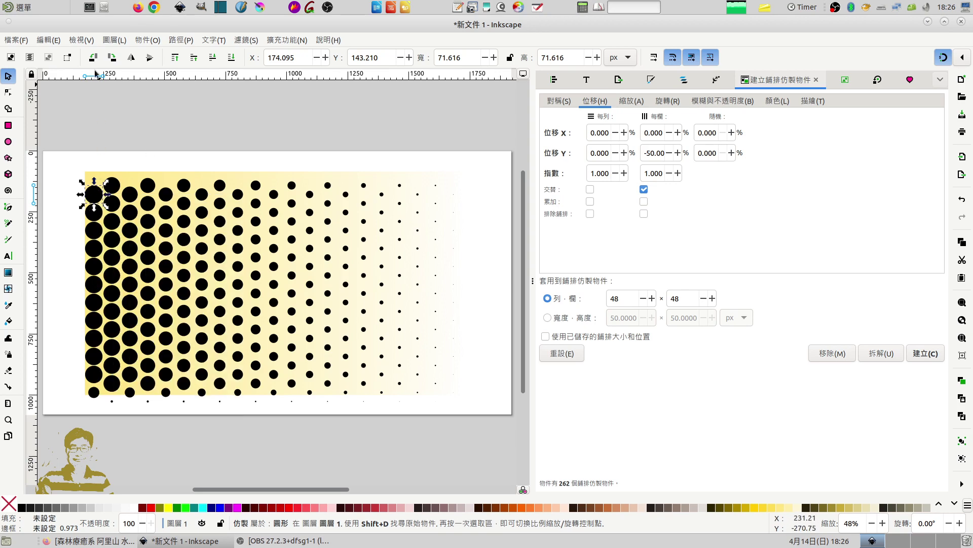
key("Tab")
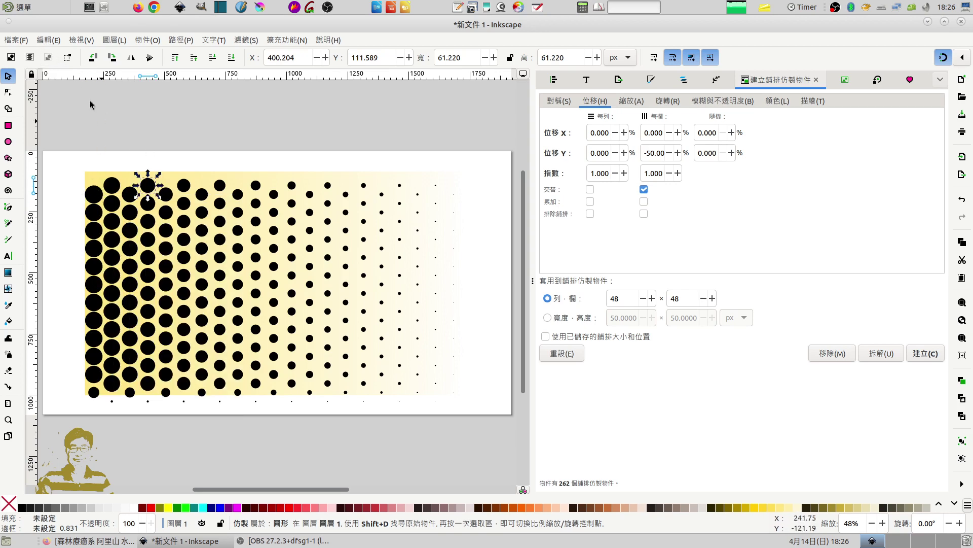
left_click(49, 40)
mouse_move(114, 184)
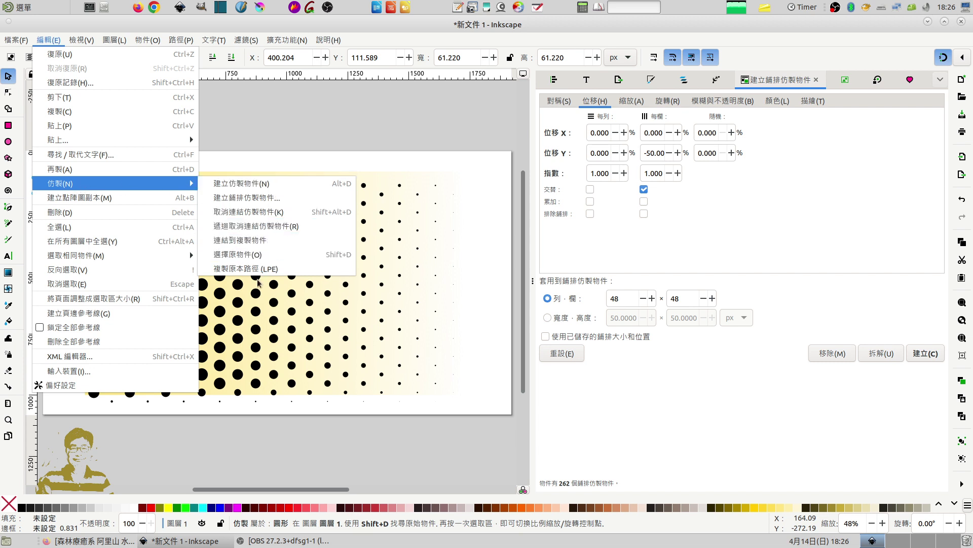
left_click(235, 255)
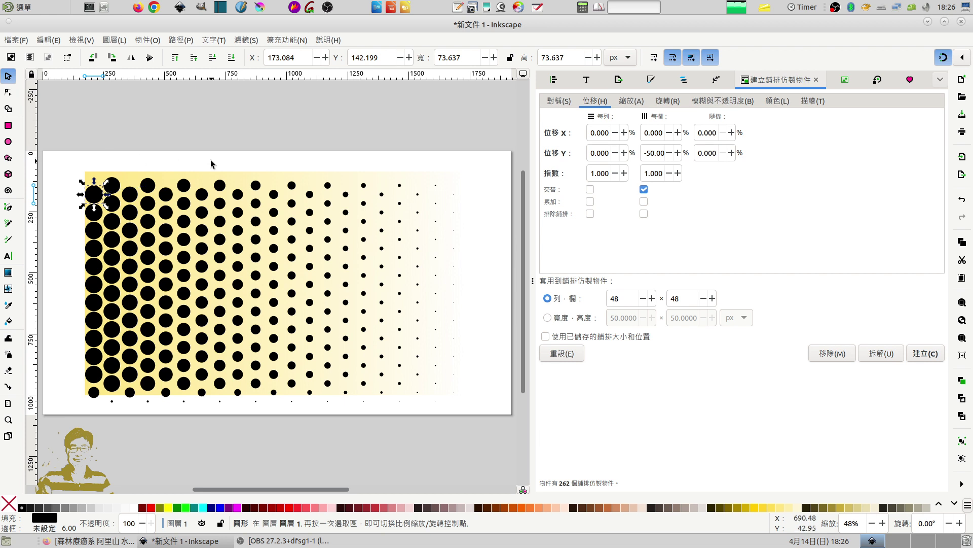
key("Left")
key("Left")
key("Left")
key("Left")
key("Left")
key("Left")
key("Left")
key("Left")
key("Left")
key("Left")
key("Left")
key("Left")
key("Left")
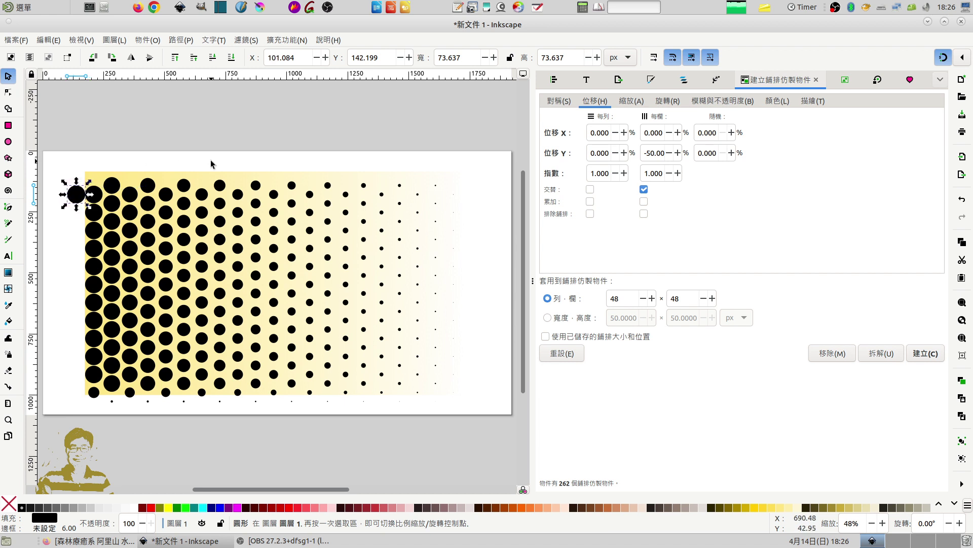
key("Left")
key("Left")
key("Left")
key("Left")
key("Left")
key("Left")
key("Left")
key("Left")
key("Left")
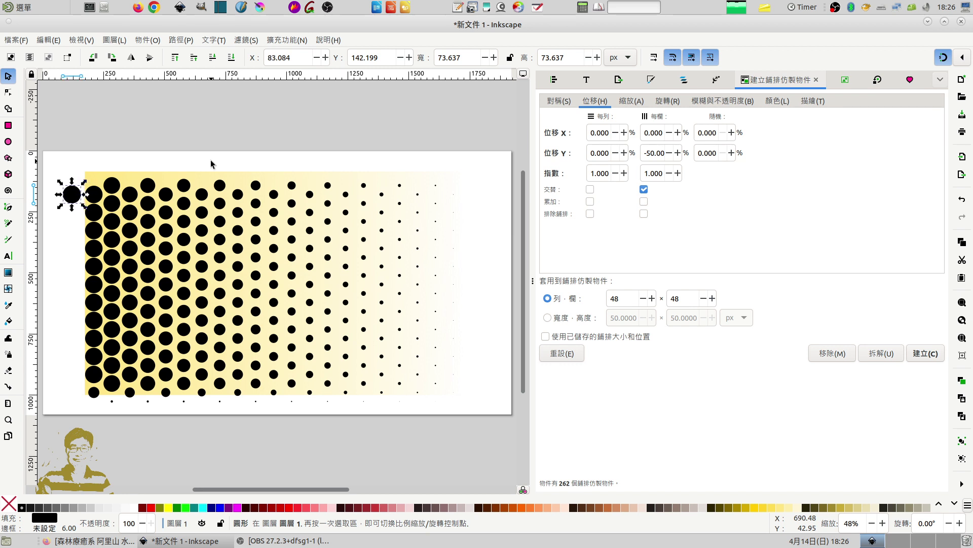
key("Left")
key("Left")
key("Left")
key("Left")
key("Left")
key("Left")
key("Left")
key("Left")
key("Left")
key("Left")
key("Left")
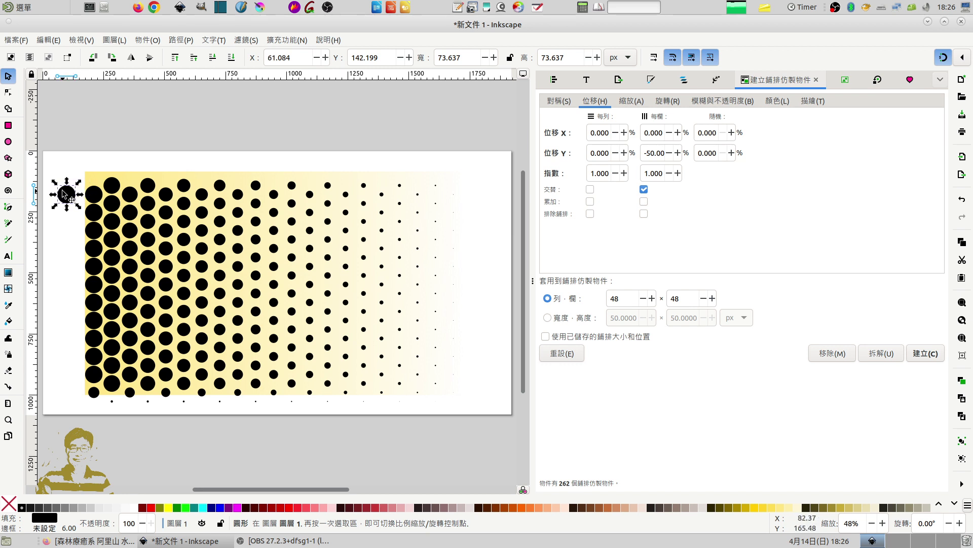
Drag the yellow gradient rectangle off the page to below it.
left_click(281, 148)
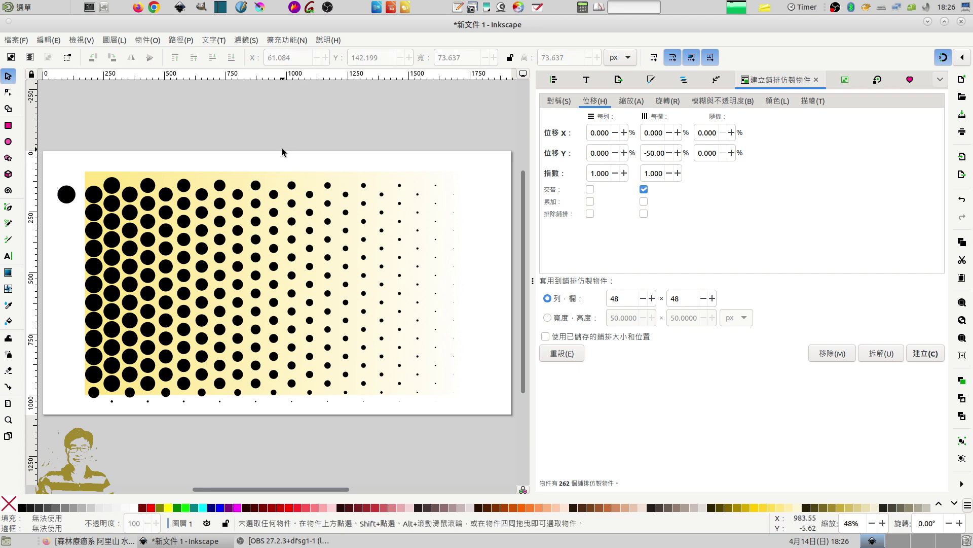
left_click(369, 181)
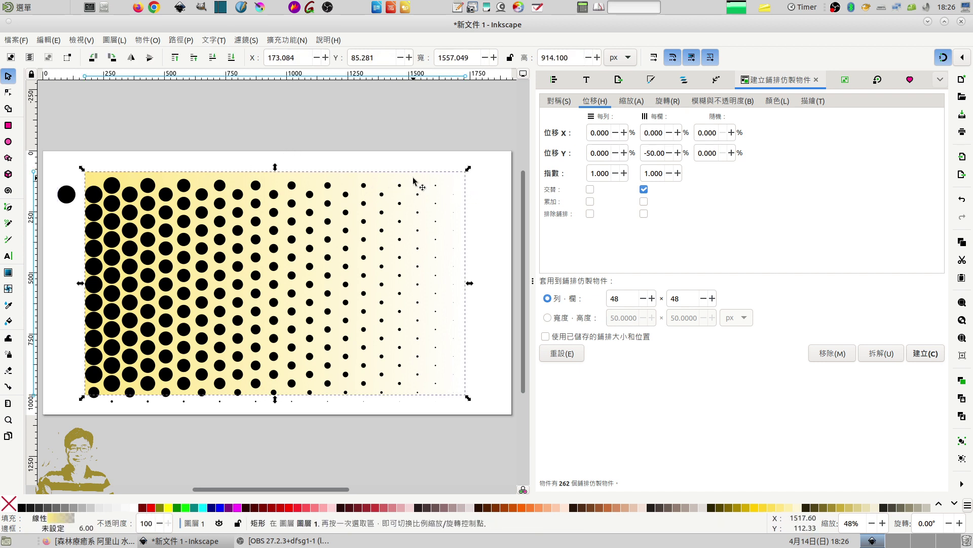
left_click_drag(415, 179, 423, 448)
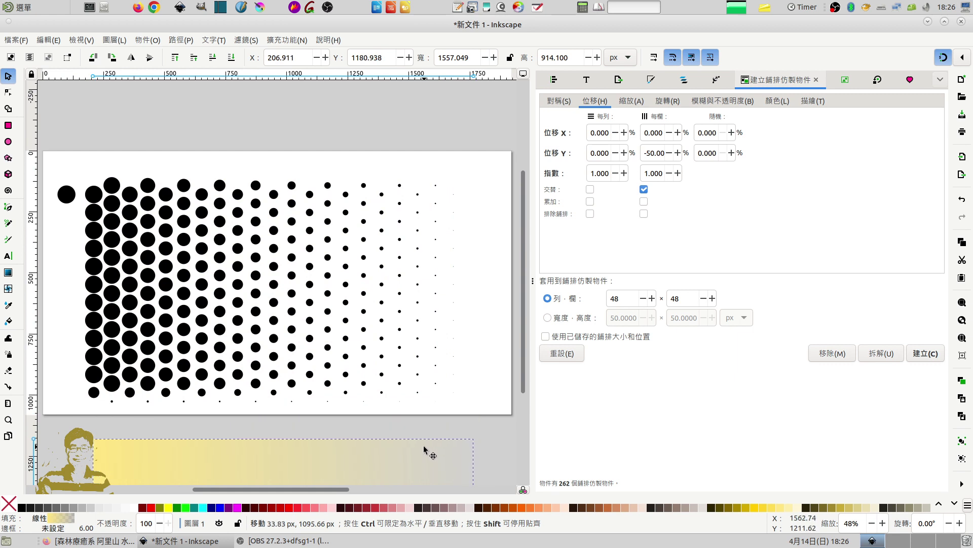
Select all the dot clones and try Path > Object to Path, which converts nothing.
mouse_move(82, 159)
left_mouse_down()
mouse_move(235, 390)
mouse_move(449, 411)
left_mouse_up()
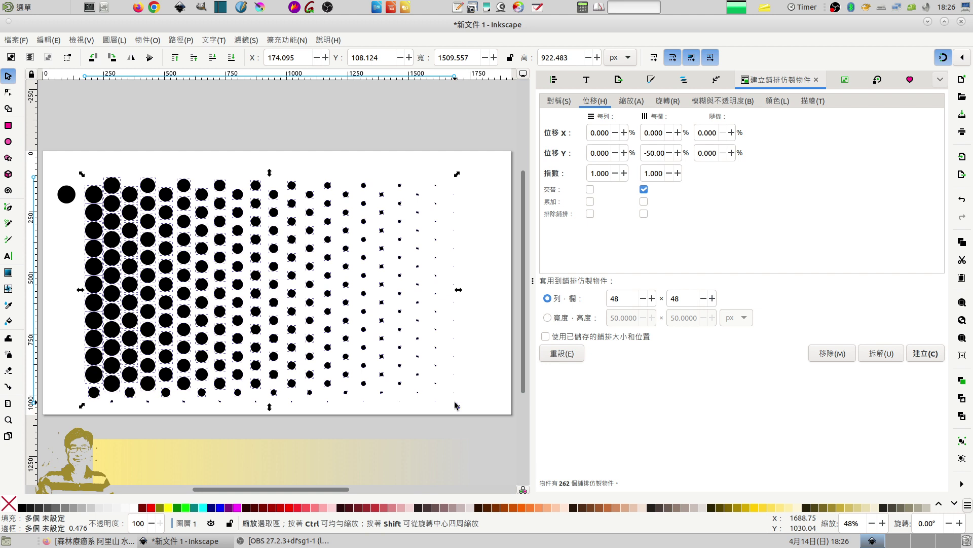
left_click(177, 41)
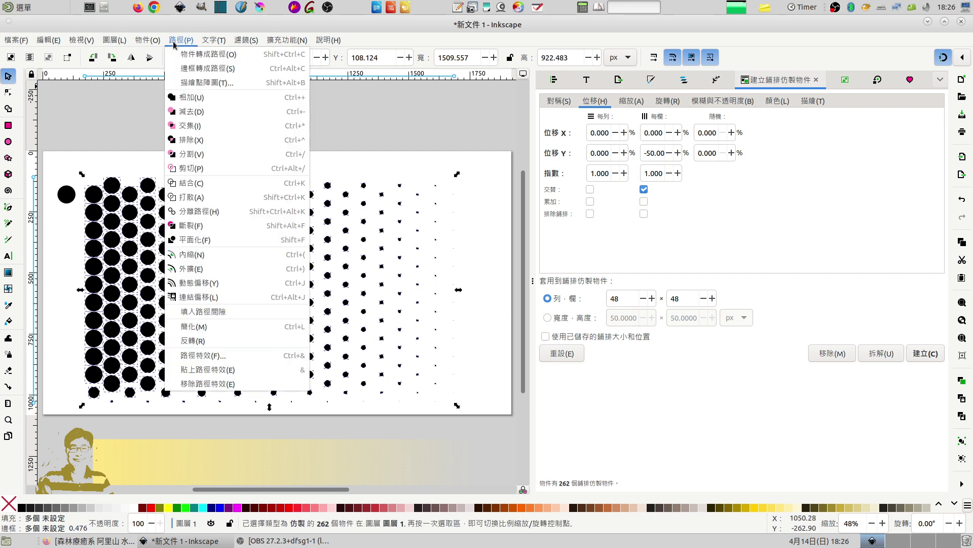
left_click(208, 55)
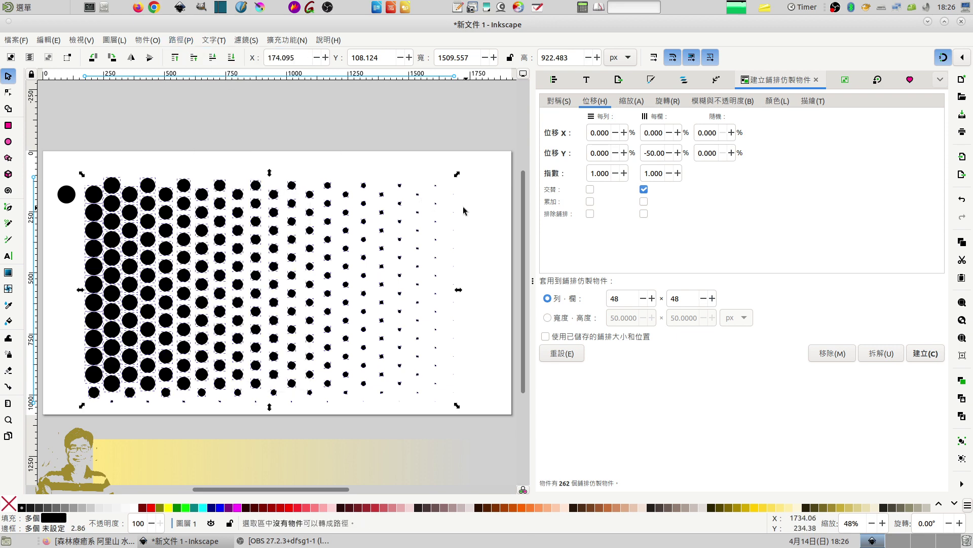
left_click(111, 185)
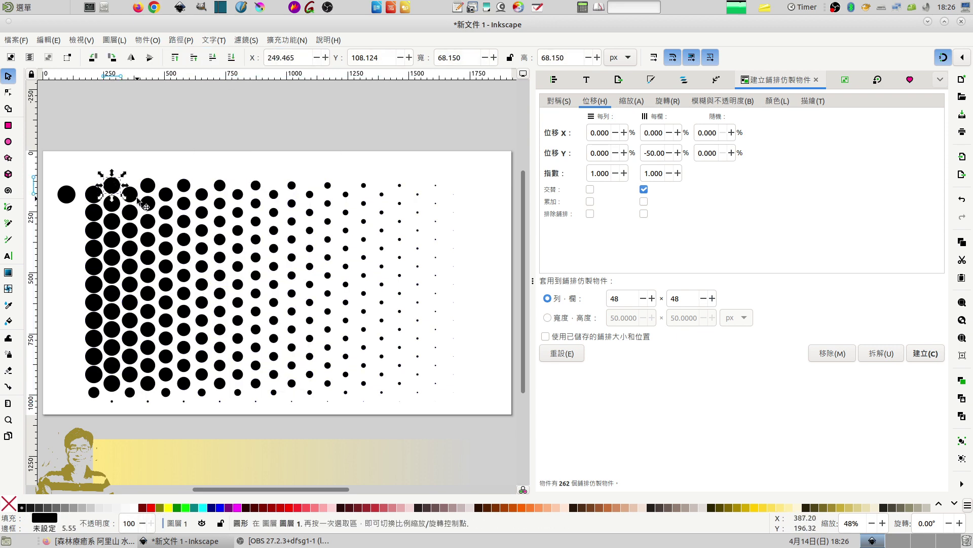
left_click(148, 185)
left_click(112, 175)
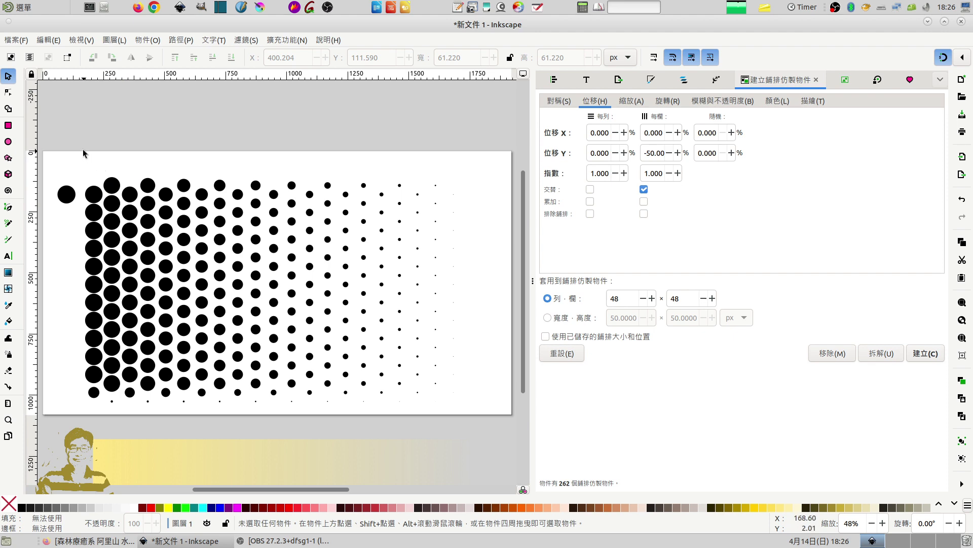
Move all 262 dot clones up and right to X 244.210, Y 76.616, then deselect.
left_click_drag(83, 149, 471, 418)
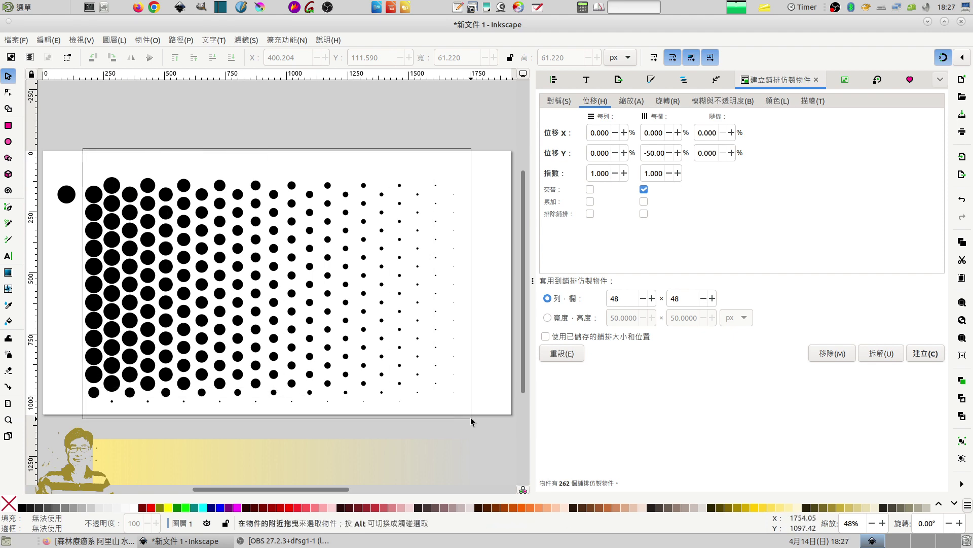
mouse_move(256, 203)
left_mouse_down()
mouse_move(291, 135)
mouse_move(274, 177)
left_mouse_up()
left_click(330, 133)
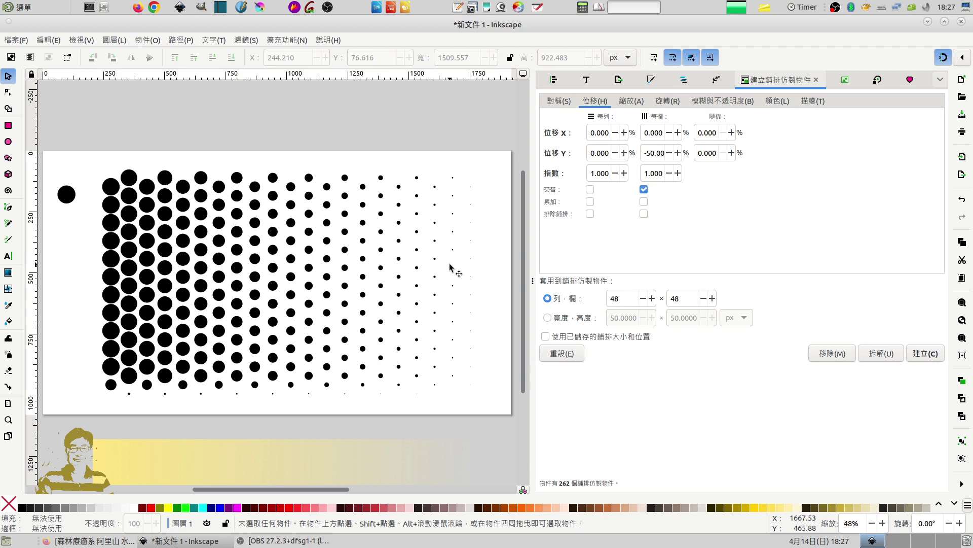
right_click(836, 8)
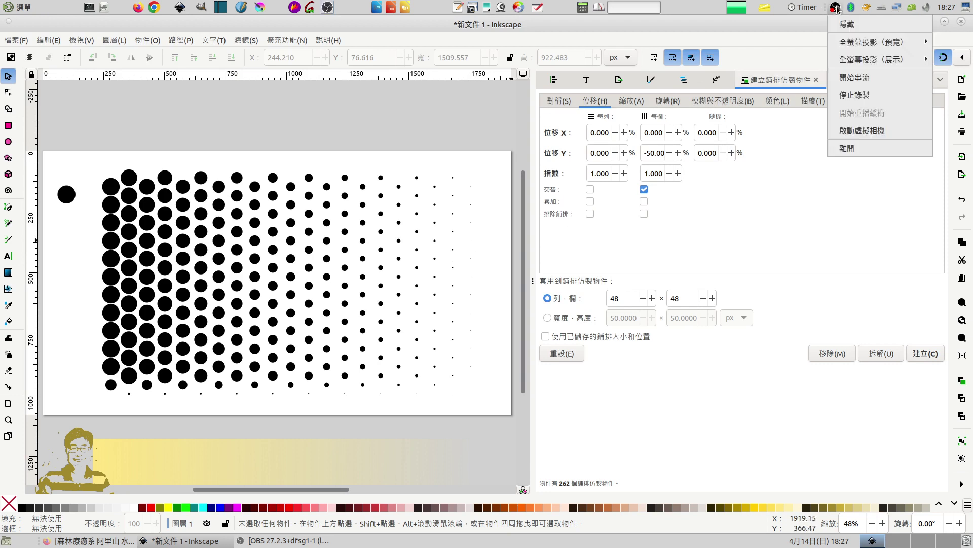